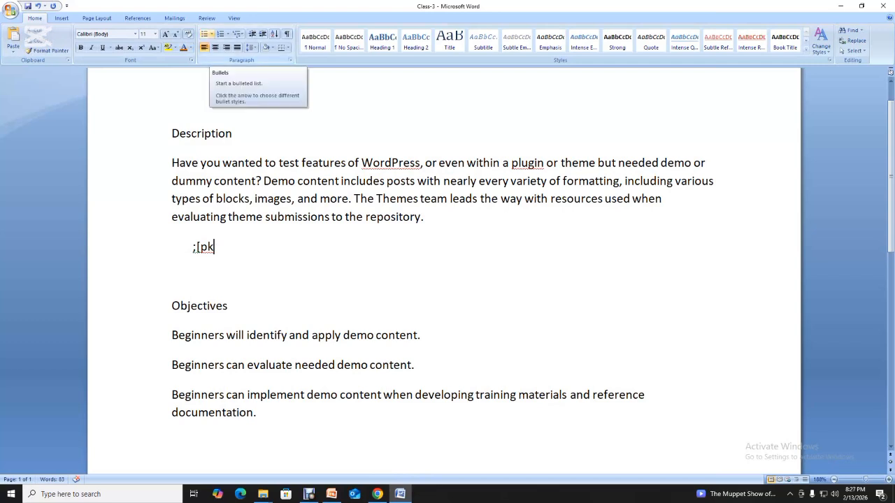
- Format the ";[pk" line as a solid round bullet and add the items "jgbh", "hhgjhg\" and "jkgfjg" below it
{"action": "left_click", "coordinate": [212, 34]}
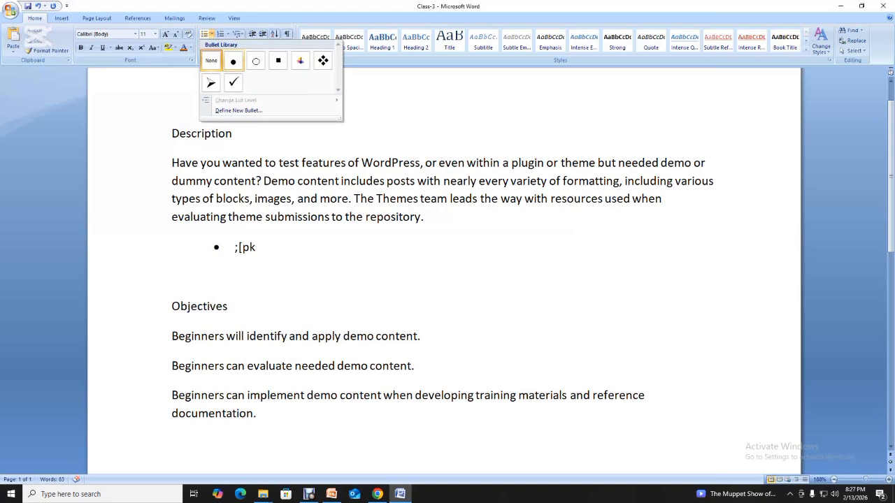
{"action": "left_click", "coordinate": [233, 61]}
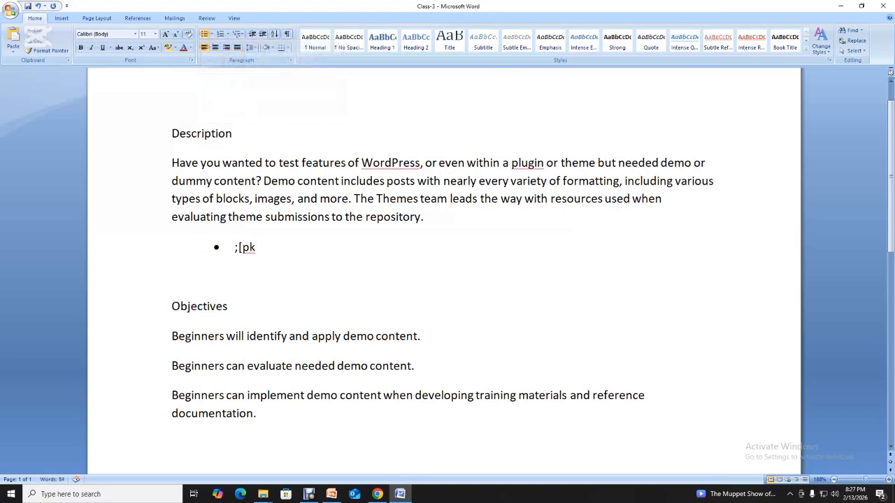
{"action": "key", "text": "Return"}
{"action": "type", "text": "jgbh"}
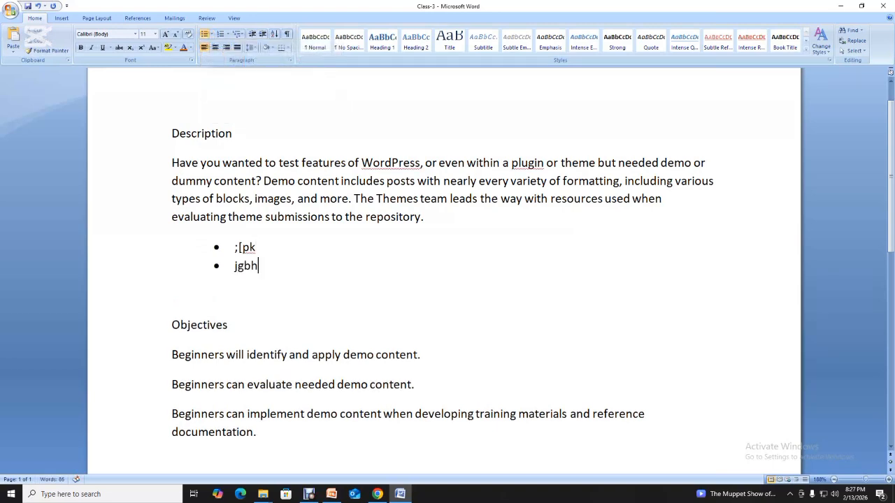
{"action": "key", "text": "Return"}
{"action": "type", "text": "hhgjhg\\"}
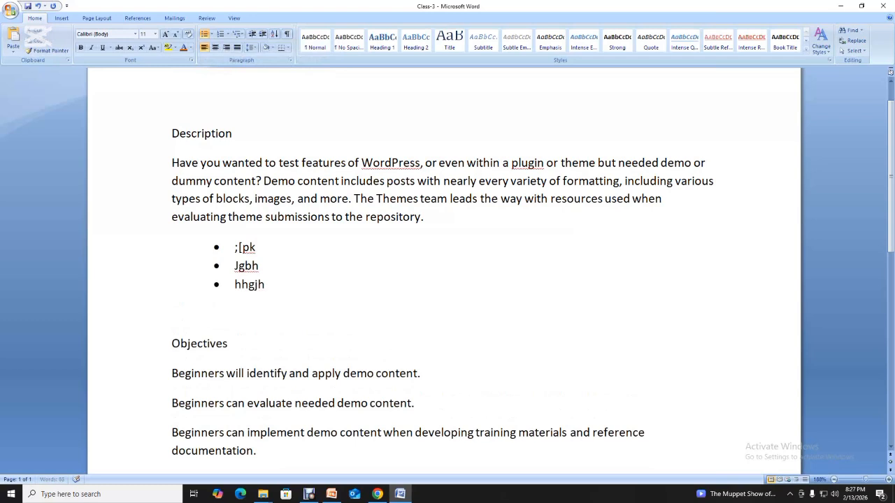
{"action": "key", "text": "Return"}
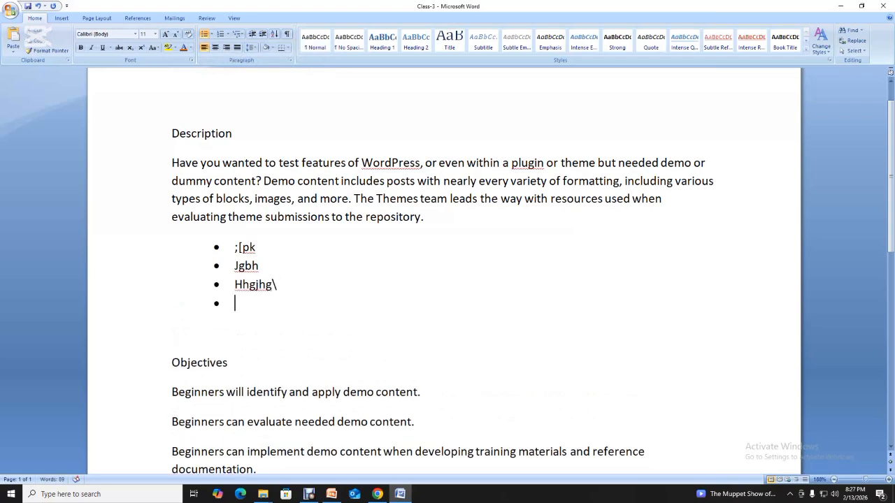
{"action": "type", "text": "jkgfjg"}
{"action": "key", "text": "Return"}
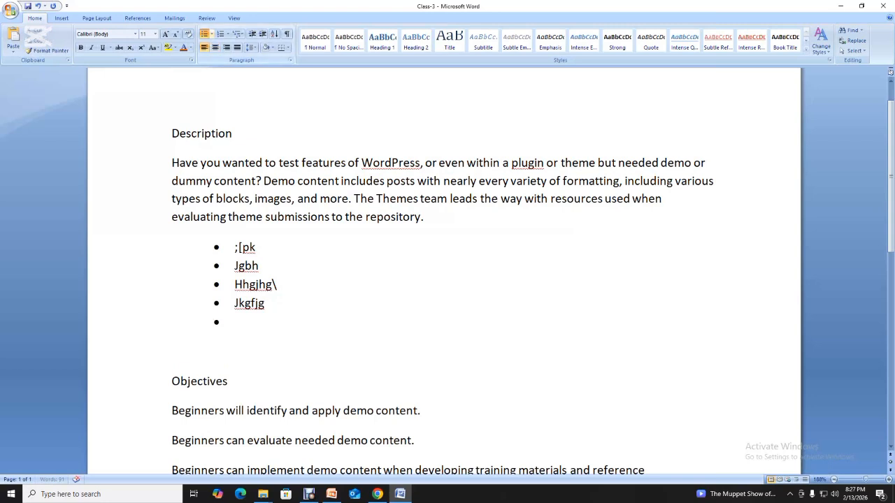
- Remove the bullets from the whole list below the Description paragraph, including the empty last item
{"action": "left_click", "coordinate": [204, 33]}
{"action": "left_click_drag", "start_coordinate": [268, 327], "coordinate": [234, 247]}
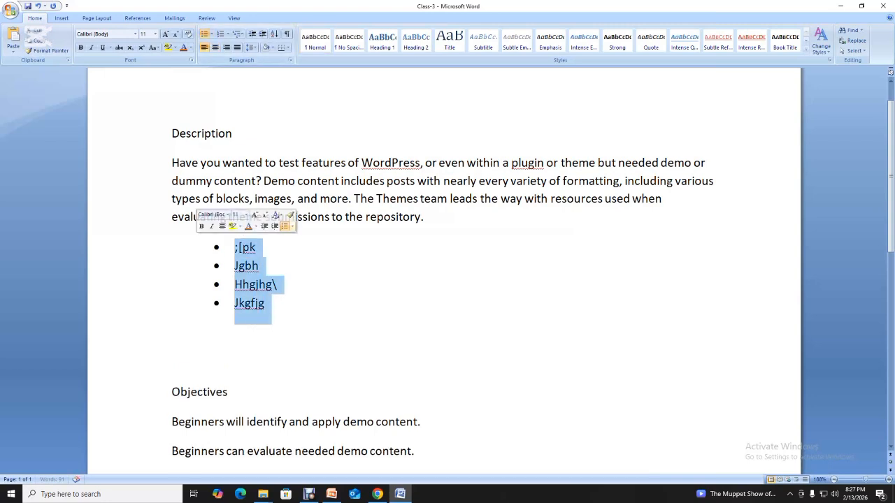
{"action": "left_click", "coordinate": [204, 34]}
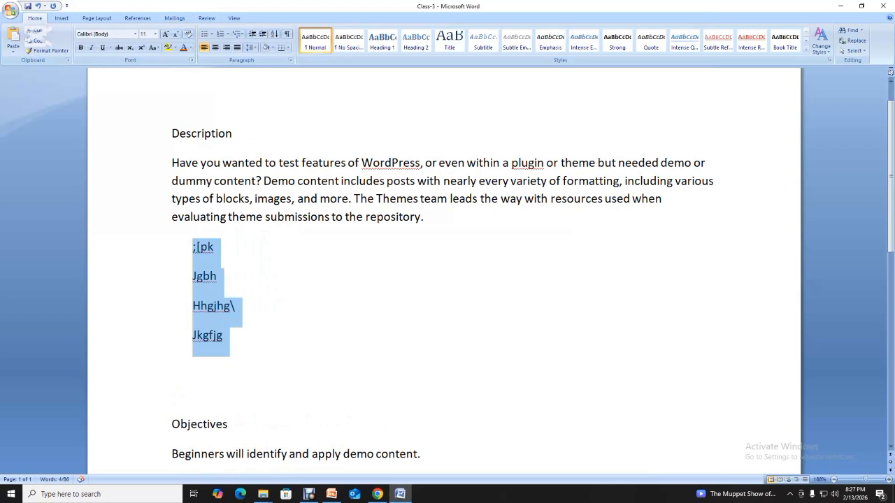
{"action": "left_click", "coordinate": [236, 306]}
- Number the four short lines below the Description paragraph in the a), b), c) format and start a new item after "Jkgfjg"
{"action": "left_click_drag", "start_coordinate": [192, 247], "coordinate": [229, 337]}
{"action": "left_click", "coordinate": [227, 34]}
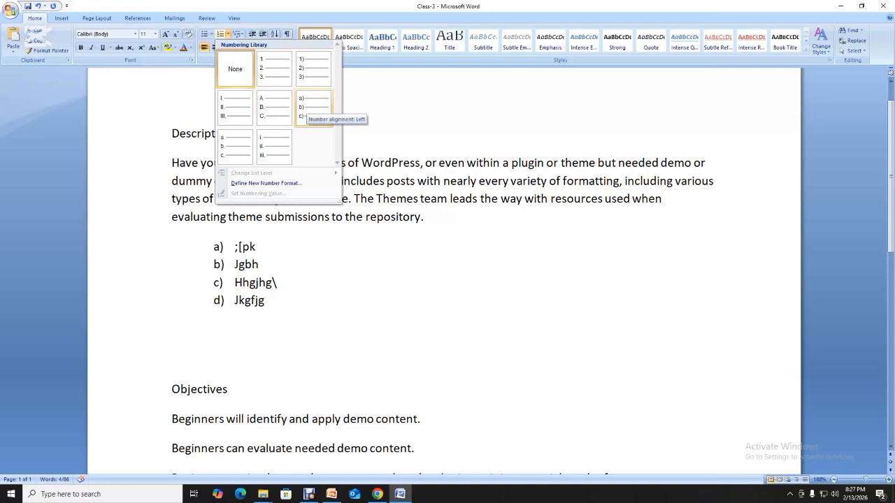
{"action": "left_click", "coordinate": [313, 108]}
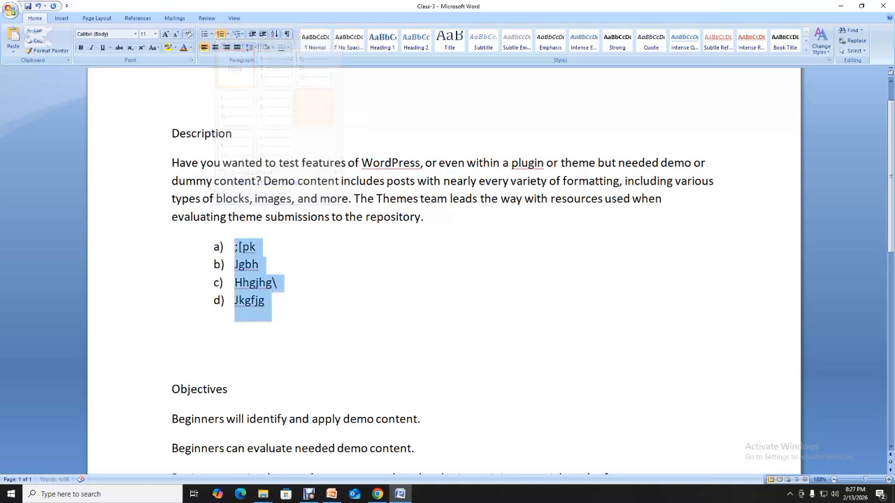
{"action": "left_click", "coordinate": [257, 247]}
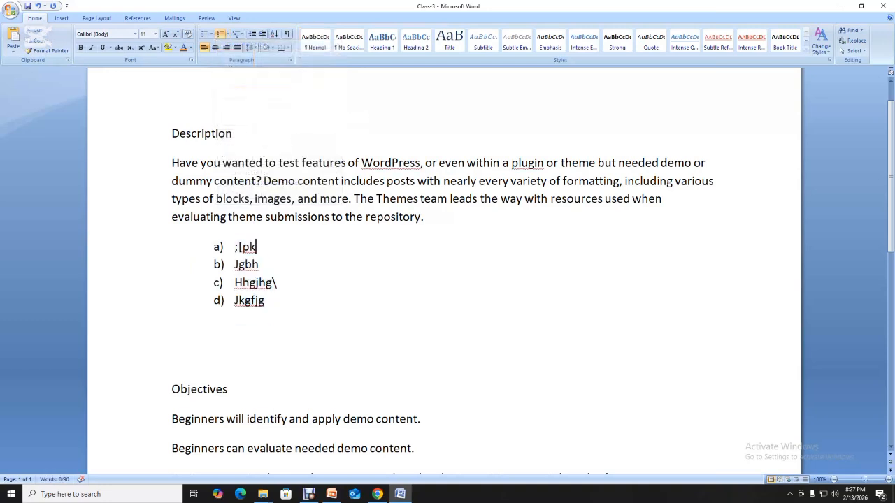
{"action": "left_click", "coordinate": [266, 300]}
{"action": "key", "text": "Return"}
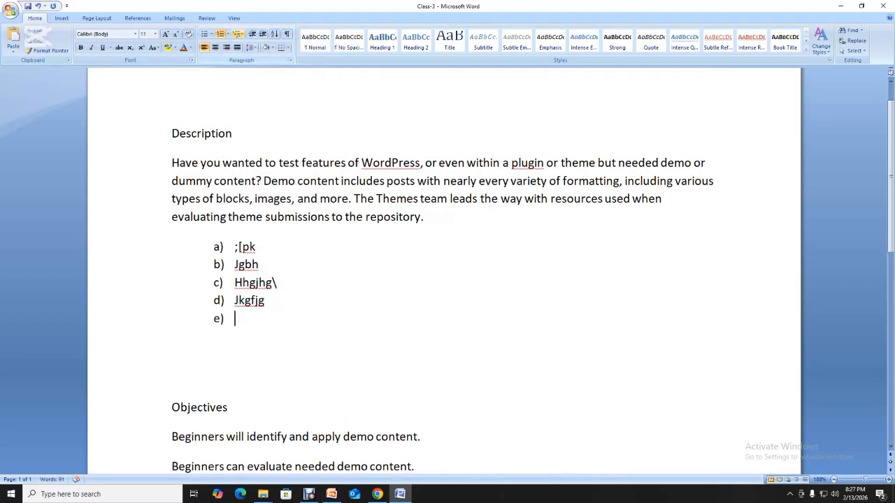
- Apply the I., A., 1. heading multilevel list, enter "jgthg\" as the fifth item, and add "hghgfgf" on the line below
{"action": "left_click", "coordinate": [239, 34]}
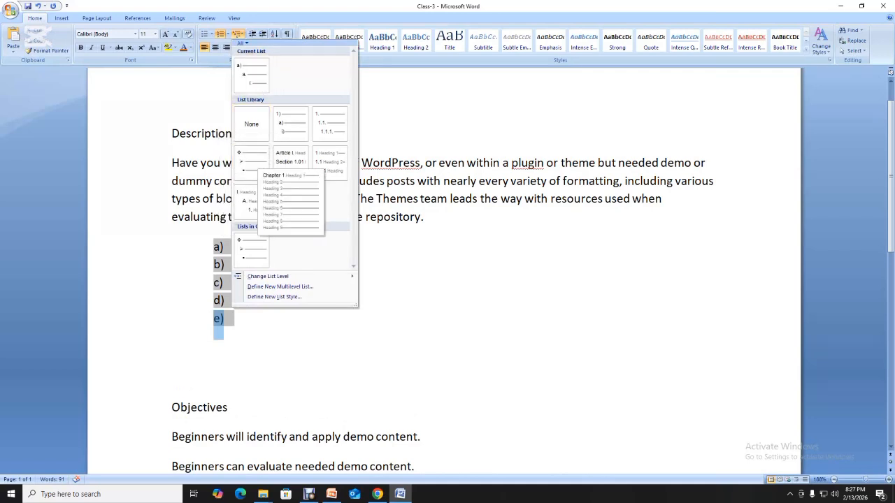
{"action": "left_click", "coordinate": [251, 202]}
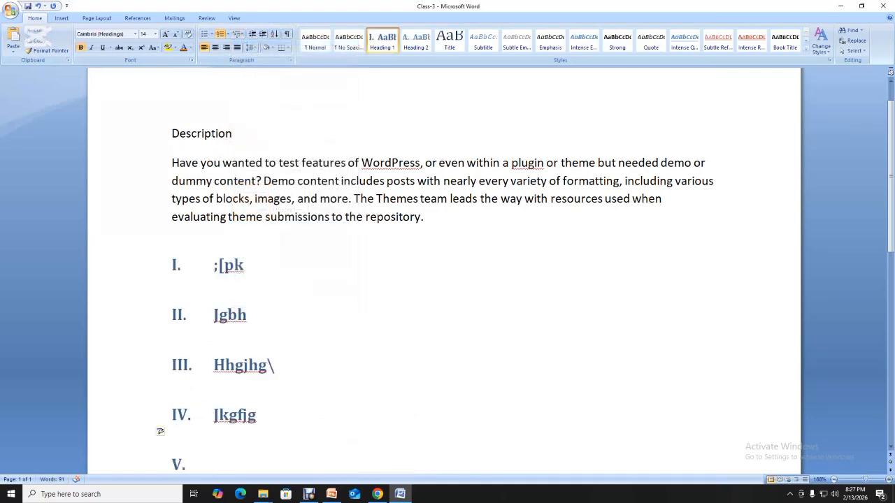
{"action": "scroll", "coordinate": [443, 271], "scroll_direction": "down", "scroll_amount": 1}
{"action": "type", "text": "jgthg\\"}
{"action": "key", "text": "Return"}
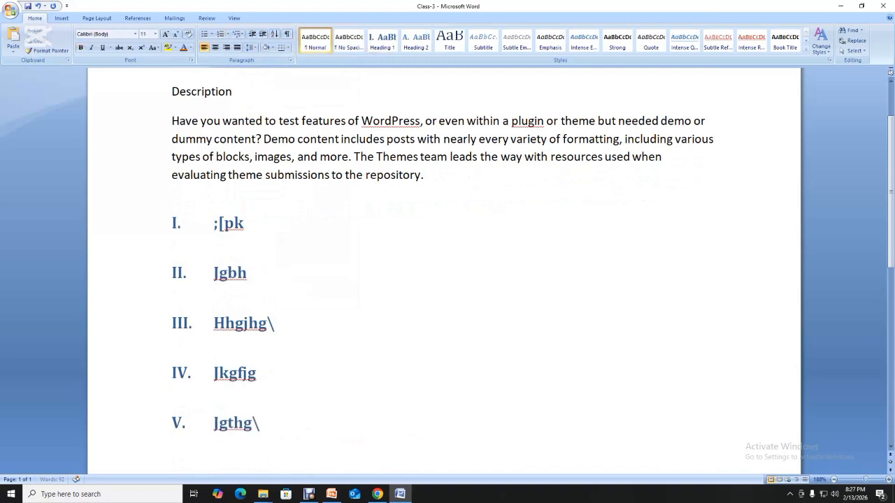
{"action": "type", "text": "hghgfgf"}
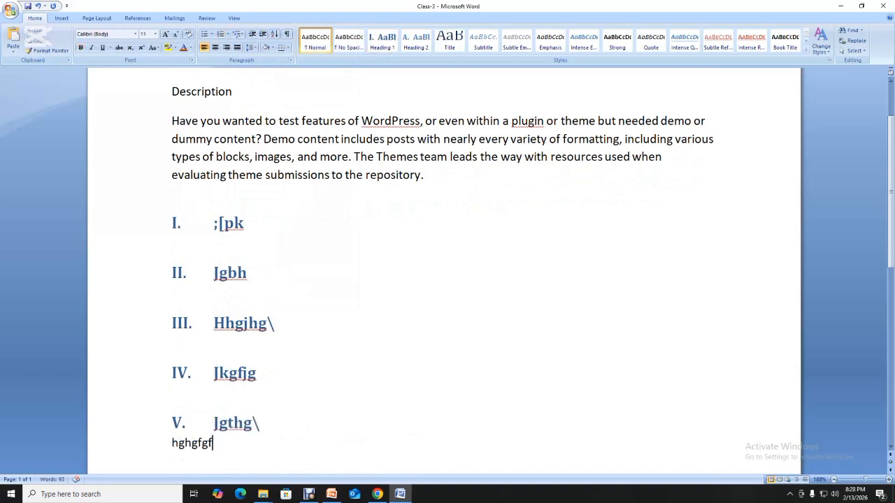
- Increase the indent of the whole paragraph under Description by five levels
{"action": "left_click_drag", "start_coordinate": [428, 176], "coordinate": [171, 121]}
{"action": "scroll", "coordinate": [444, 271], "scroll_direction": "up", "scroll_amount": 1}
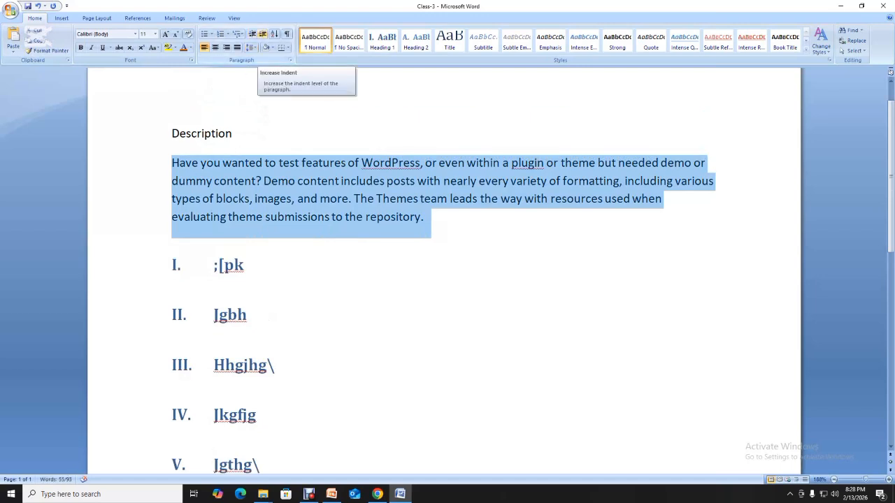
{"action": "left_click", "coordinate": [262, 33]}
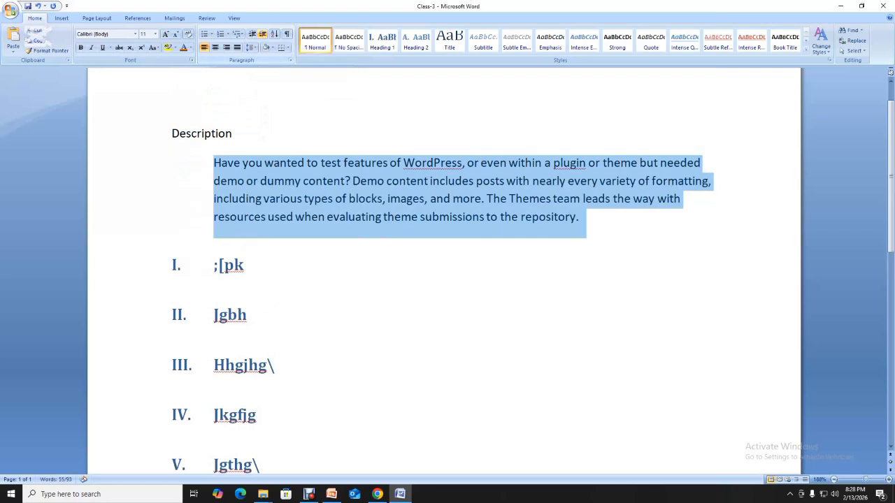
{"action": "left_click", "coordinate": [262, 34]}
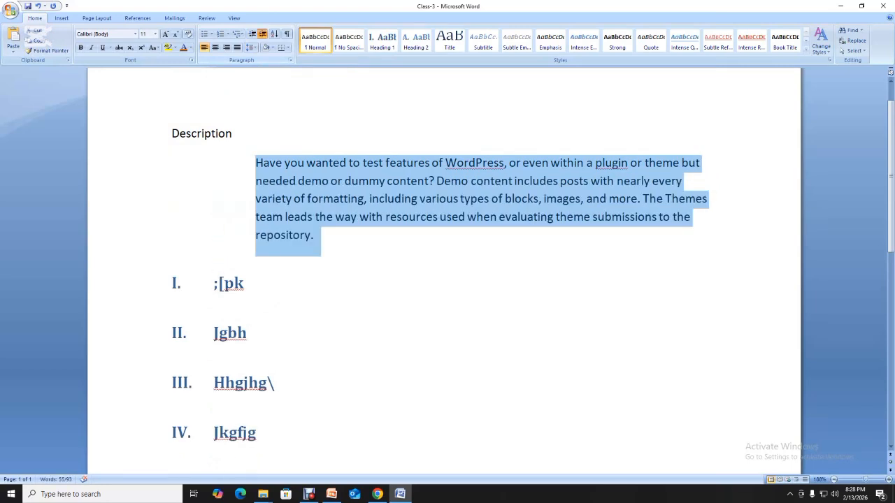
{"action": "left_click", "coordinate": [262, 34]}
{"action": "left_click", "coordinate": [262, 34]}
{"action": "left_click", "coordinate": [262, 34]}
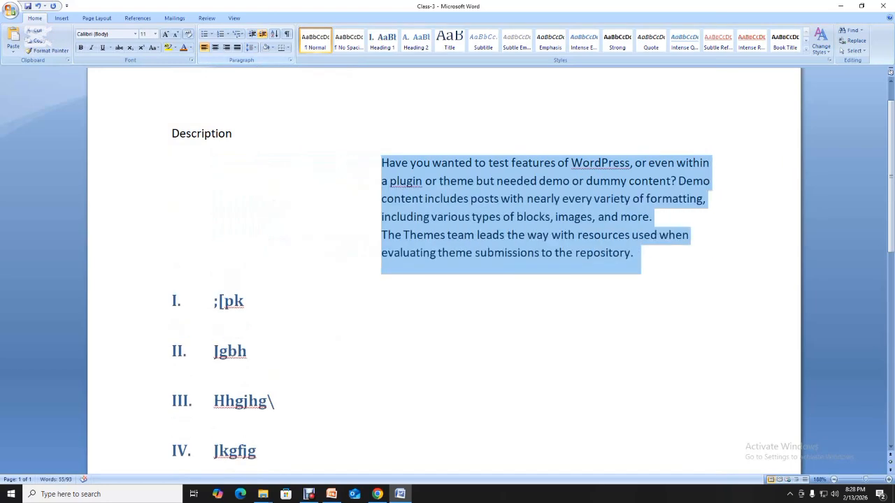
- Decrease the indent of the paragraph under Description by five levels, back to the page margin
{"action": "left_click", "coordinate": [252, 33]}
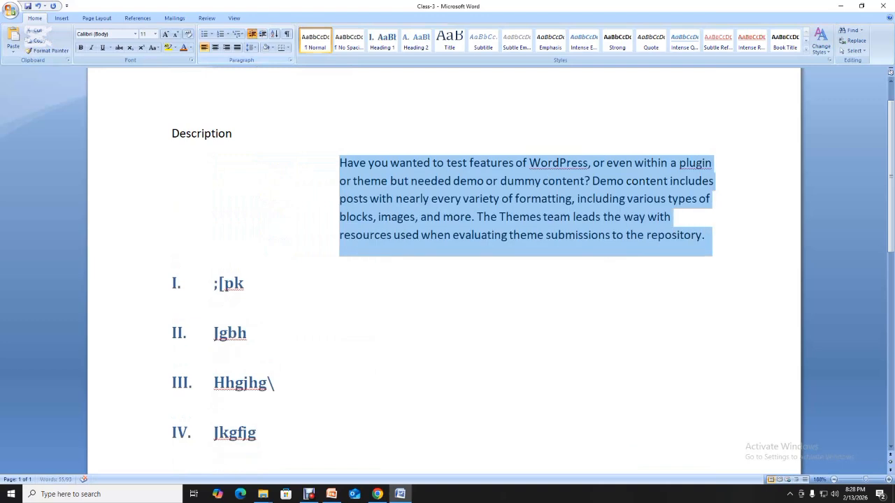
{"action": "left_click", "coordinate": [253, 34]}
{"action": "left_click", "coordinate": [252, 33]}
{"action": "left_click", "coordinate": [252, 34]}
{"action": "left_click", "coordinate": [252, 34]}
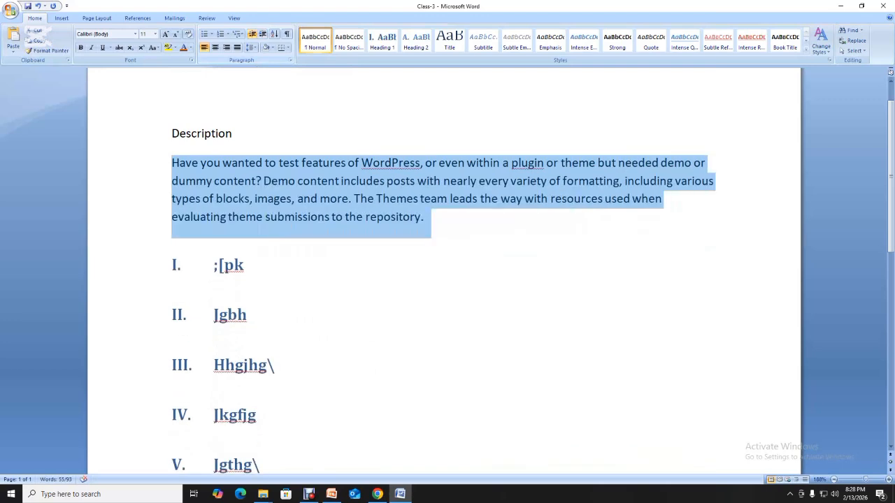
{"action": "left_click", "coordinate": [266, 198]}
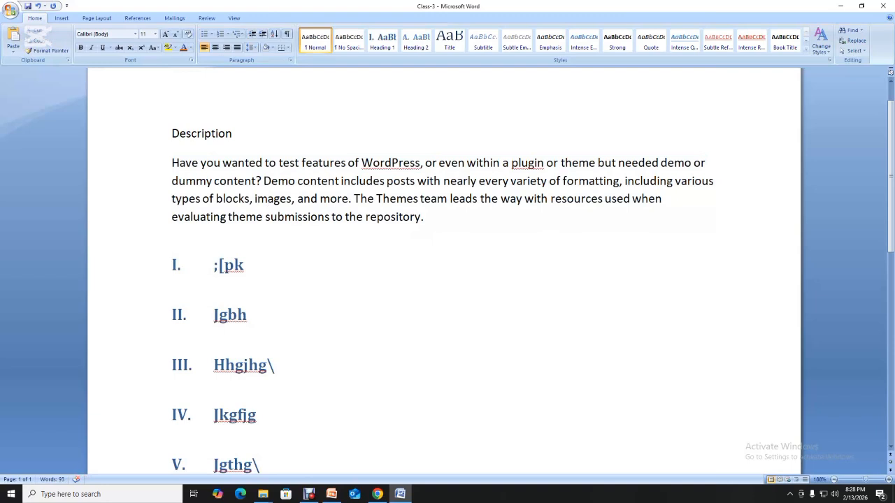
- Select the entire paragraph under Description and justify its text
{"action": "left_click_drag", "start_coordinate": [424, 218], "coordinate": [201, 164]}
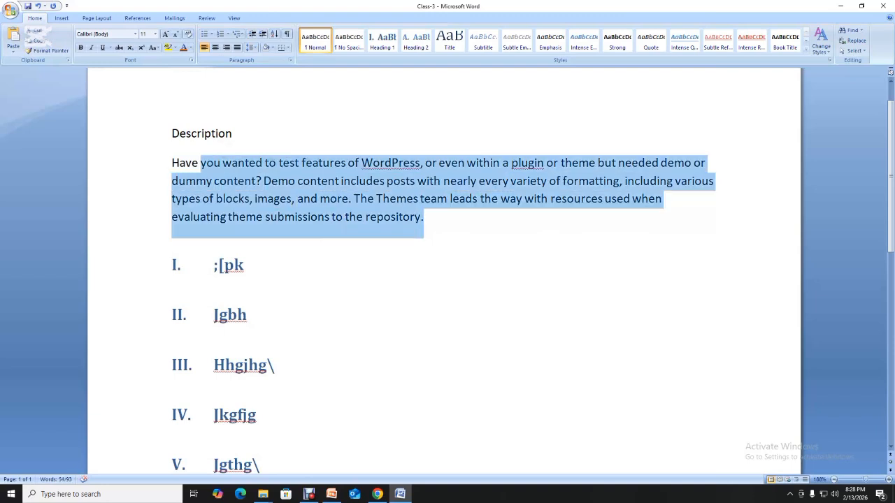
{"action": "left_click", "coordinate": [708, 164]}
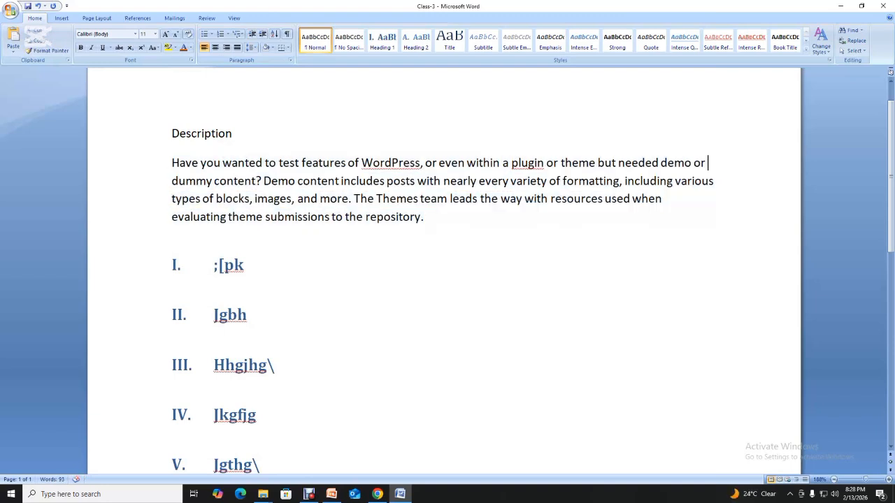
{"action": "mouse_move", "coordinate": [709, 164]}
{"action": "left_mouse_down"}
{"action": "mouse_move", "coordinate": [707, 217]}
{"action": "mouse_move", "coordinate": [709, 166]}
{"action": "left_mouse_up"}
{"action": "key", "text": "shift+Down"}
{"action": "key", "text": "shift+Down"}
{"action": "key", "text": "shift+Down"}
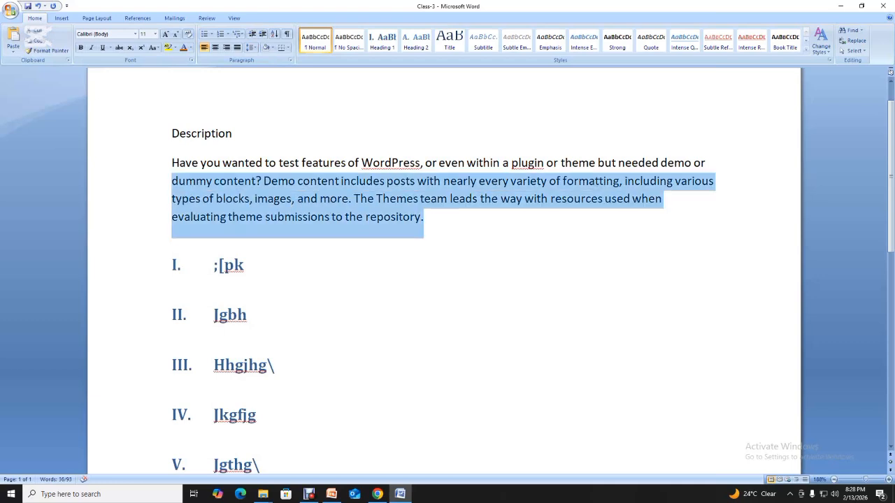
{"action": "left_click_drag", "start_coordinate": [426, 217], "coordinate": [173, 182]}
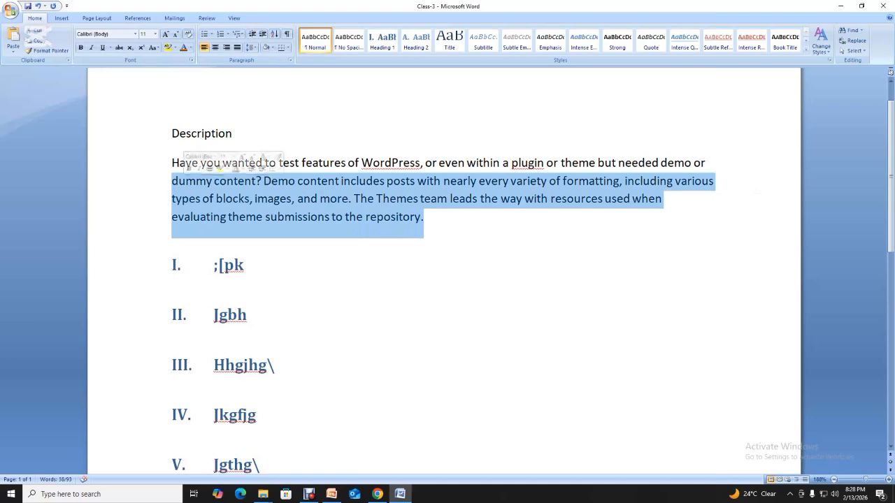
{"action": "key", "text": "shift+Up"}
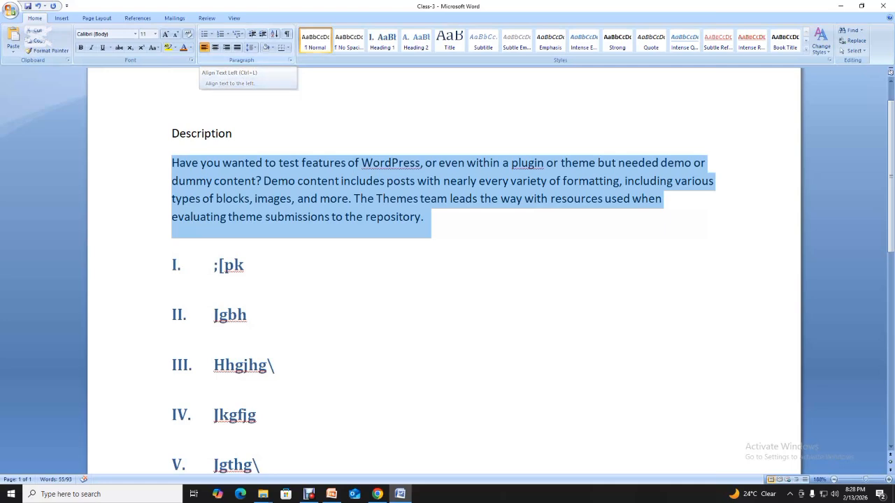
{"action": "left_click", "coordinate": [237, 47]}
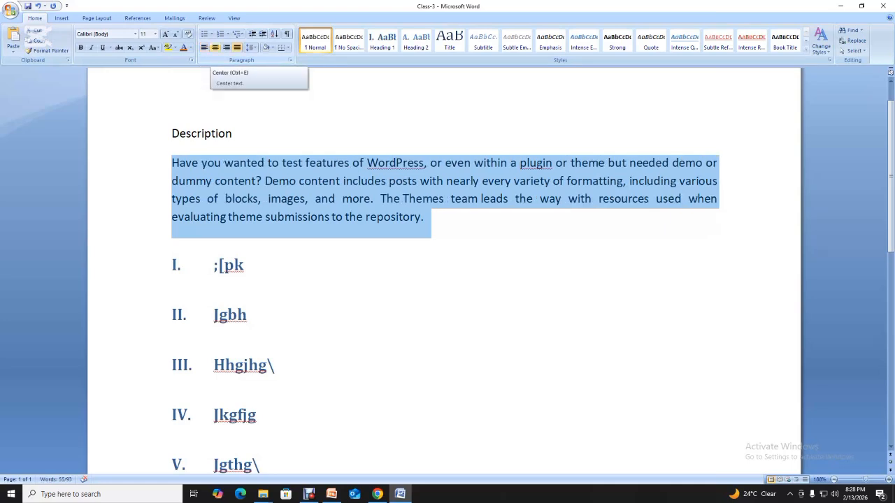
- Center the paragraph under Description, and right-align it instead
{"action": "left_click", "coordinate": [215, 48]}
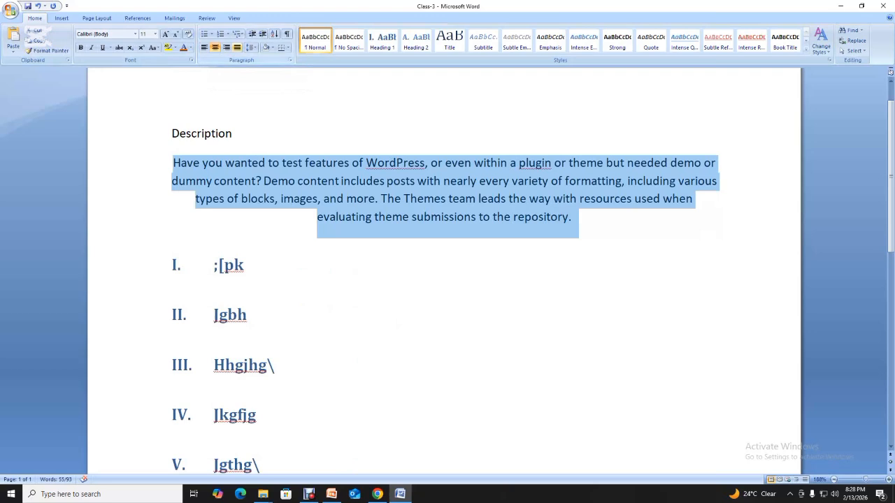
{"action": "key", "text": "ctrl+r"}
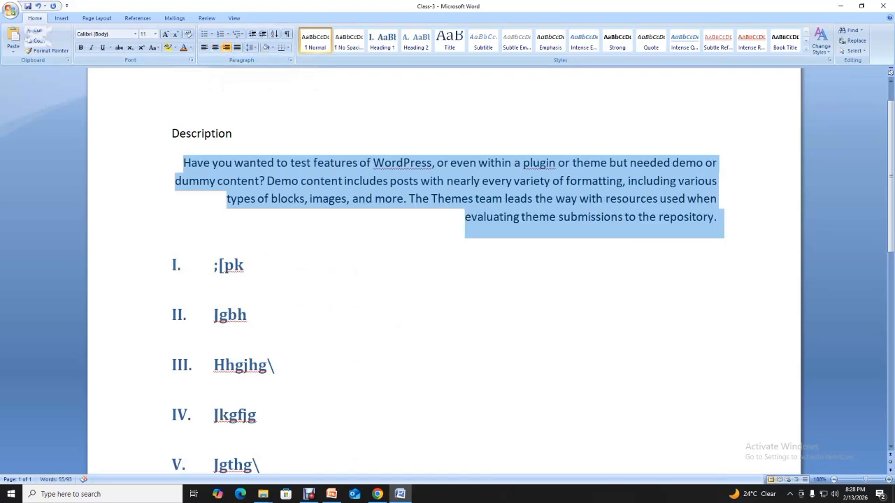
{"action": "left_click_drag", "start_coordinate": [705, 162], "coordinate": [719, 220]}
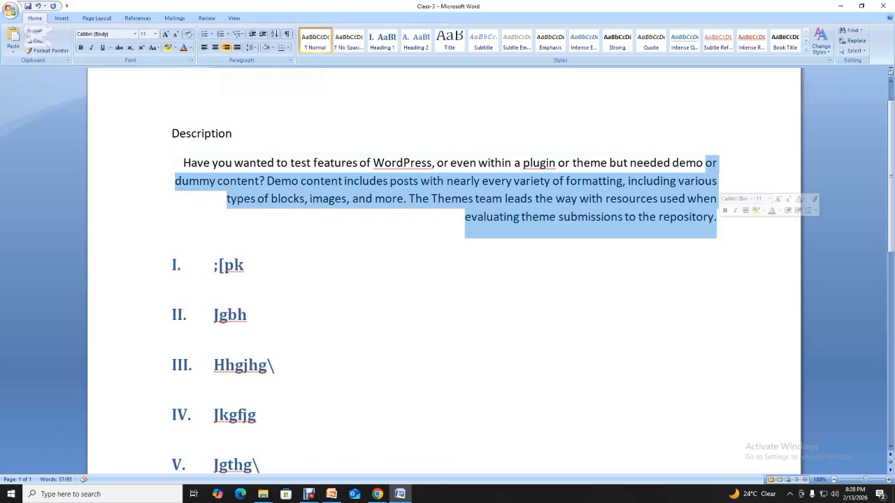
{"action": "left_click", "coordinate": [719, 218]}
{"action": "left_click_drag", "start_coordinate": [184, 163], "coordinate": [718, 218]}
- Leave a blank line after the right-aligned paragraph and enter "1000" on each of two separate lines
{"action": "left_click", "coordinate": [718, 218]}
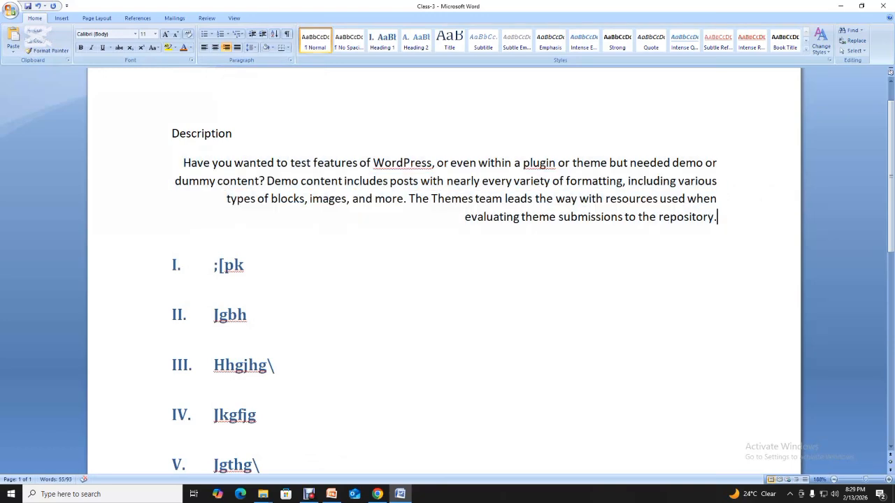
{"action": "key", "text": "Return"}
{"action": "key", "text": "Return"}
{"action": "type", "text": "1000"}
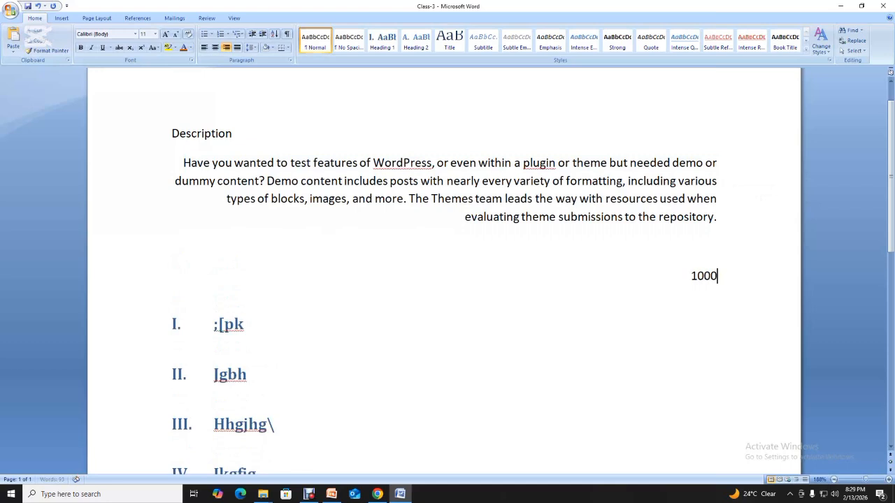
{"action": "key", "text": "Return"}
{"action": "type", "text": "1000"}
{"action": "key", "text": "Return"}
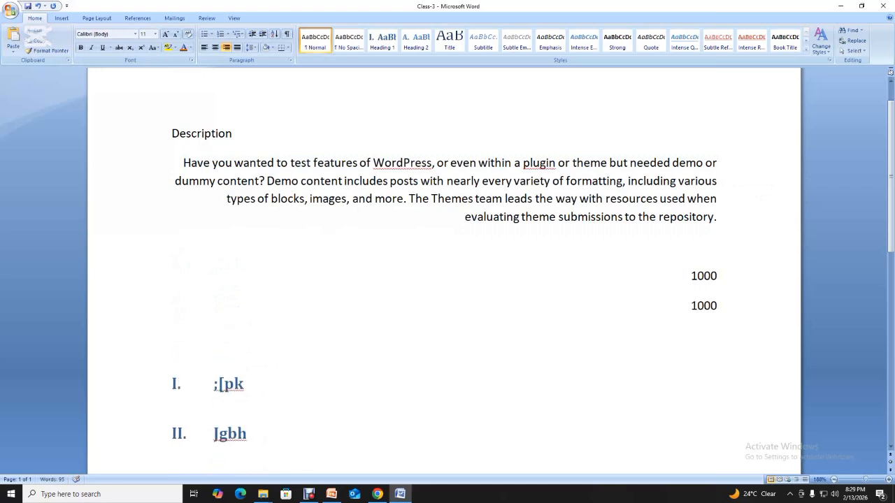
- Enter "200" and "3" on separate right-aligned lines below the two 1000 entries
{"action": "type", "text": "200"}
{"action": "key", "text": "Return"}
{"action": "type", "text": "3"}
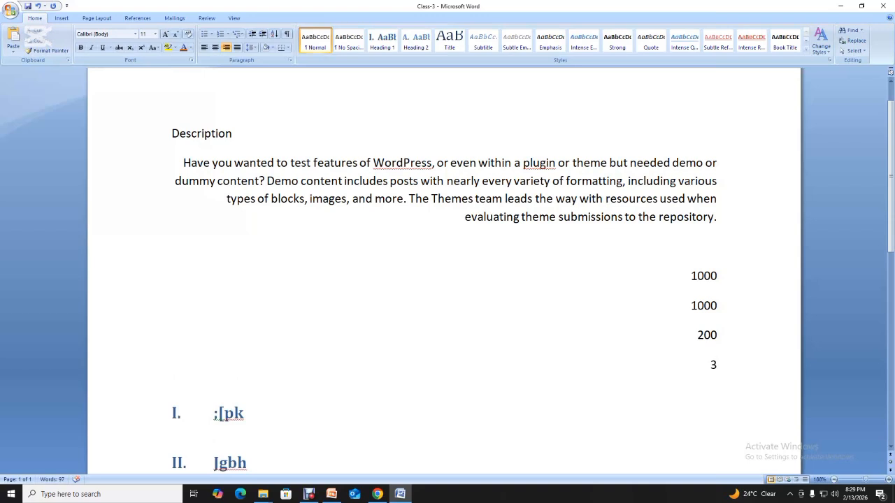
- Justify the paragraph under Description and add a blank line after it
{"action": "left_click_drag", "start_coordinate": [183, 162], "coordinate": [723, 222]}
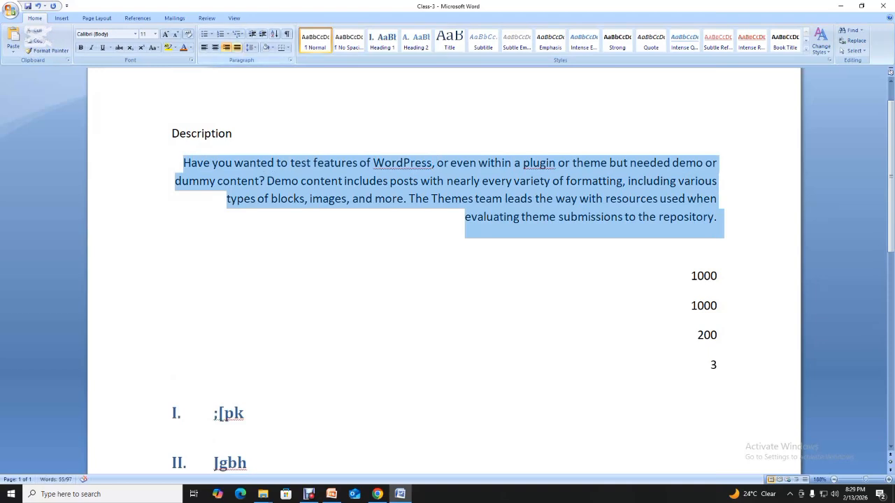
{"action": "left_click", "coordinate": [237, 46]}
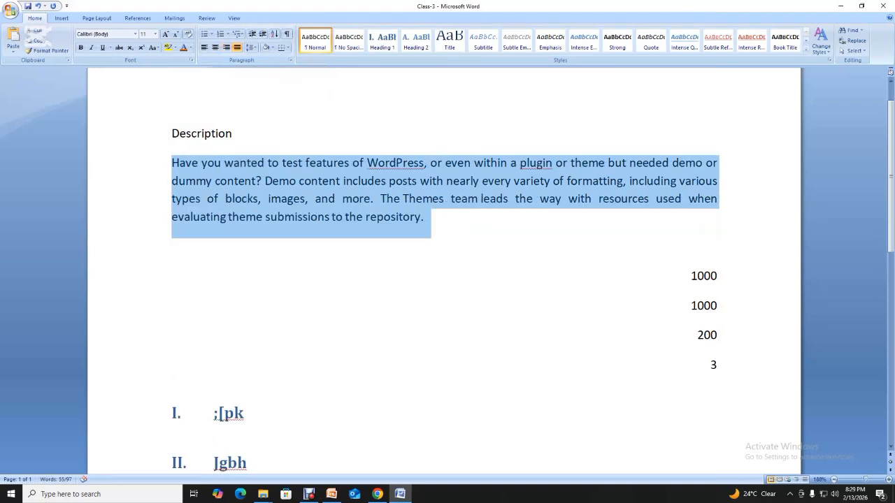
{"action": "left_click", "coordinate": [425, 217]}
{"action": "key", "text": "Return"}
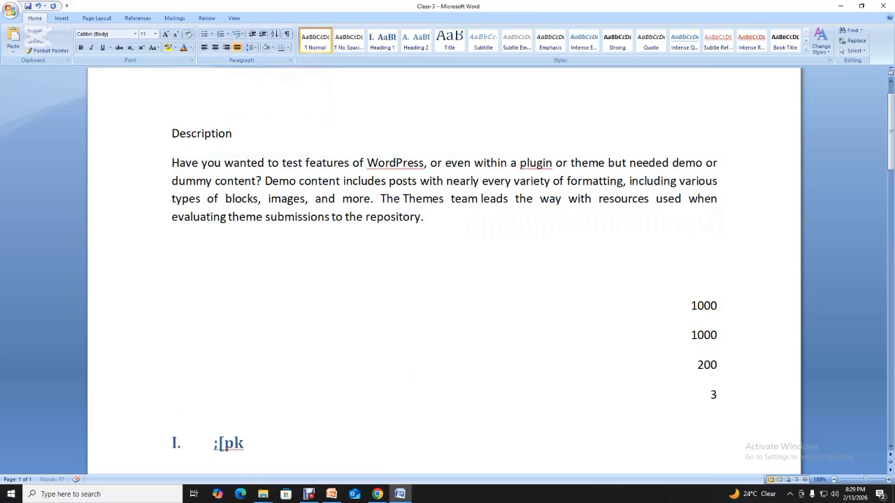
- Center the Description heading, make it bold and underlined, and set its font size to 18
{"action": "left_click_drag", "start_coordinate": [232, 134], "coordinate": [171, 134]}
{"action": "key", "text": "ctrl+e"}
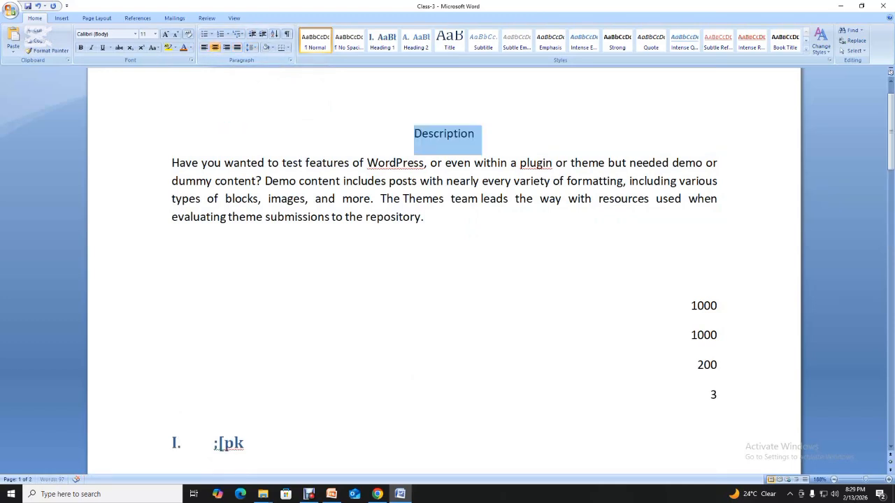
{"action": "key", "text": "ctrl+b"}
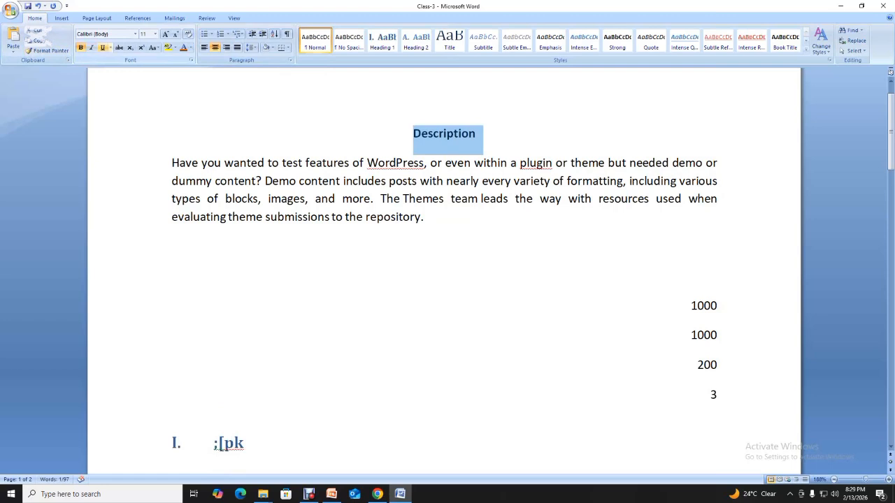
{"action": "key", "text": "ctrl+u"}
{"action": "key", "text": "ctrl+shift+p"}
{"action": "type", "text": "18"}
{"action": "key", "text": "Return"}
- Select the whole paragraph under Description and set its line spacing to 1.0
{"action": "left_click", "coordinate": [691, 317]}
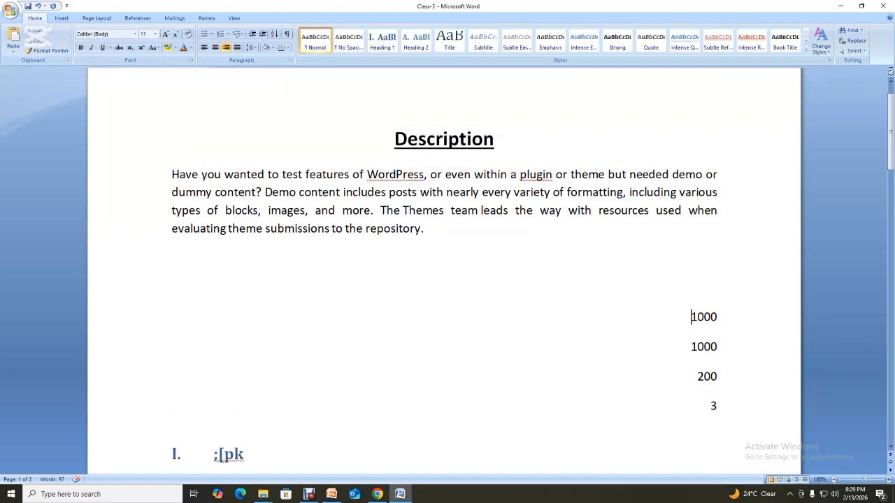
{"action": "key", "text": "shift+Up"}
{"action": "key", "text": "shift+Up"}
{"action": "key", "text": "shift+Up"}
{"action": "key", "text": "shift+Up"}
{"action": "key", "text": "shift+Home"}
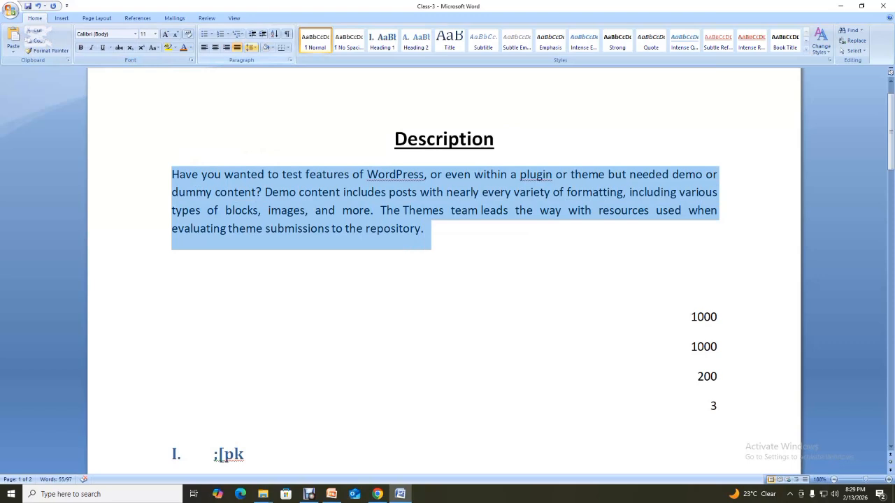
{"action": "left_click", "coordinate": [252, 46]}
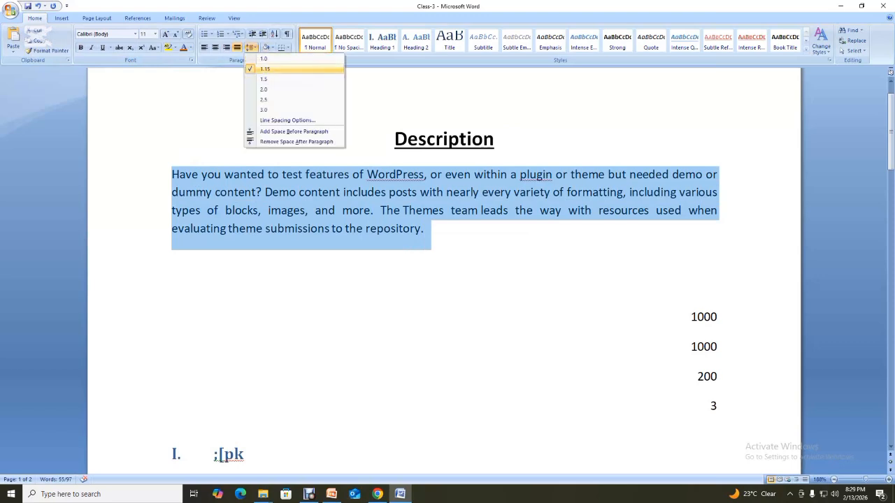
{"action": "left_click", "coordinate": [264, 59]}
- Remove the space after the selected paragraph and add space before it
{"action": "left_click", "coordinate": [251, 47]}
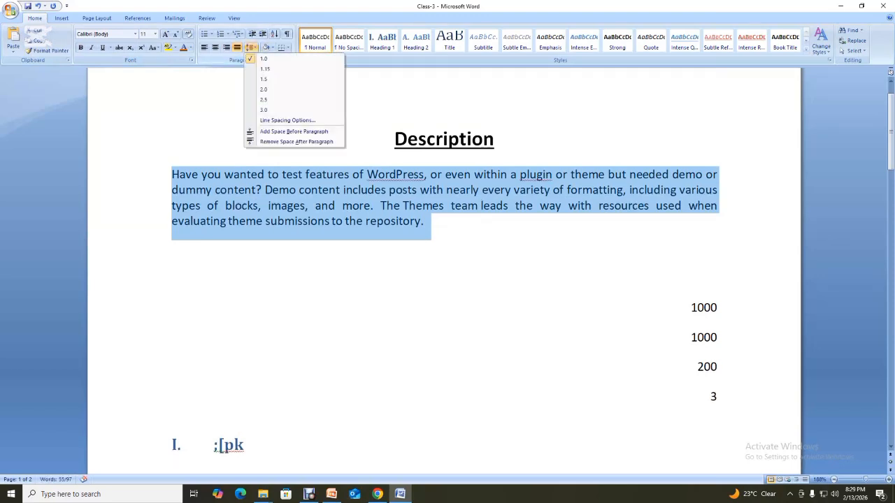
{"action": "left_click", "coordinate": [296, 141]}
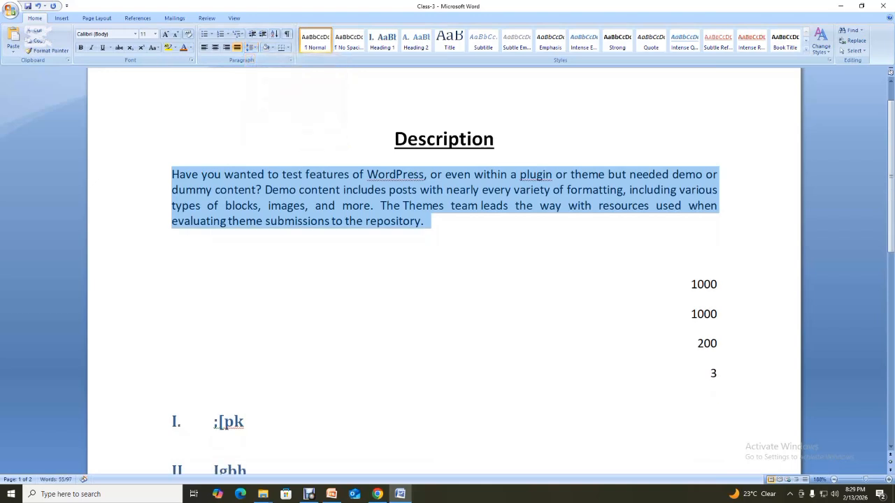
{"action": "left_click", "coordinate": [252, 46]}
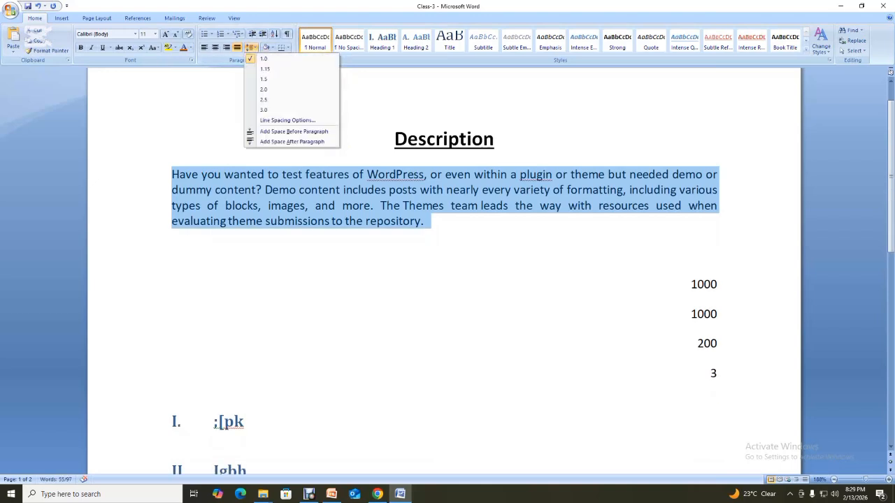
{"action": "left_click", "coordinate": [294, 132]}
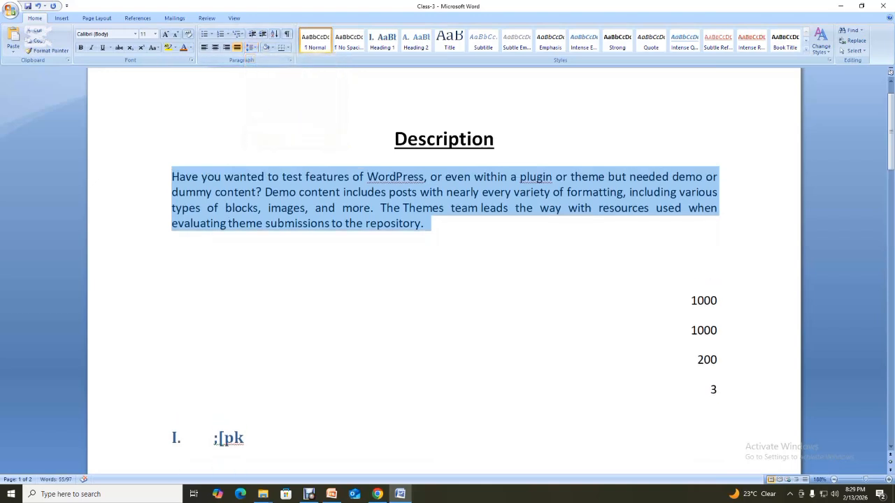
- Set the selected paragraph's line spacing to 2.0, and increase it to 2.5
{"action": "left_click", "coordinate": [252, 46]}
{"action": "left_click", "coordinate": [279, 90]}
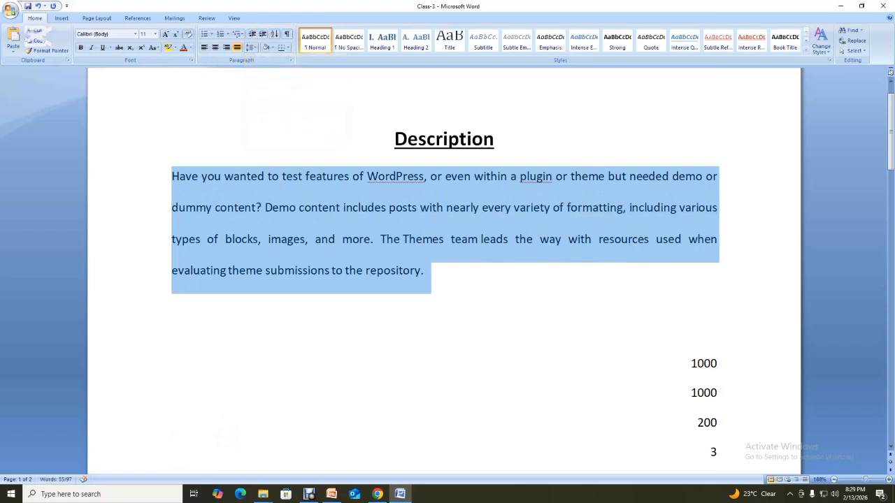
{"action": "left_click", "coordinate": [252, 47]}
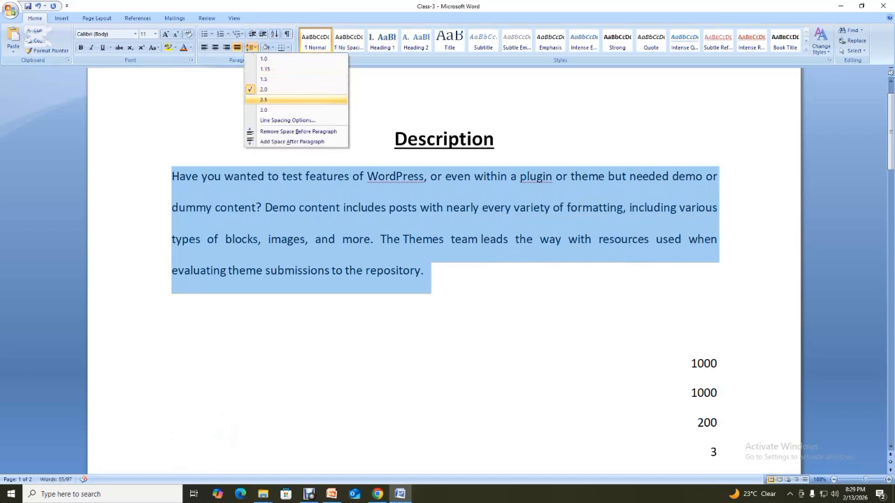
{"action": "left_click", "coordinate": [280, 99]}
- Examine the detailed line spacing options for the selected paragraph and close them without making changes
{"action": "left_click", "coordinate": [252, 47]}
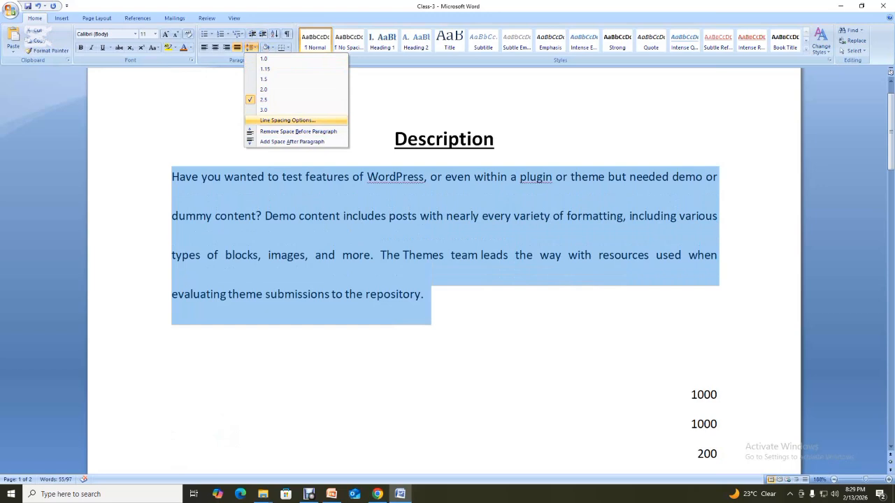
{"action": "left_click", "coordinate": [287, 120]}
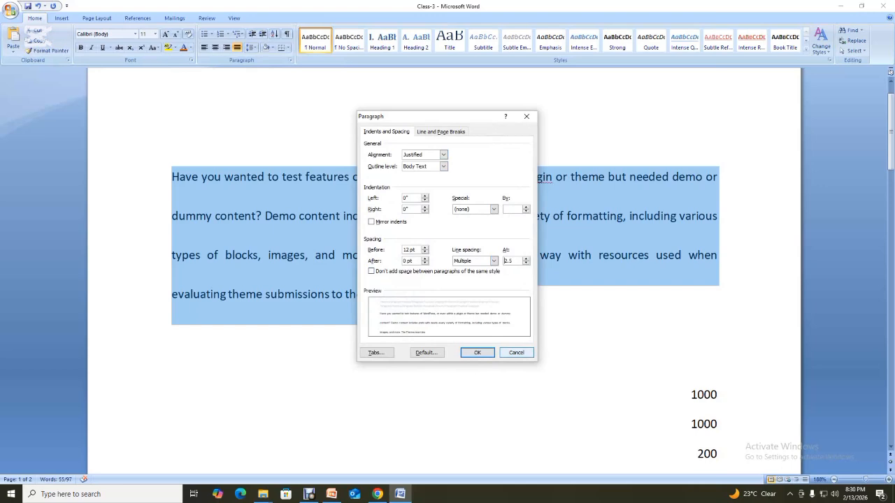
{"action": "left_click", "coordinate": [515, 352]}
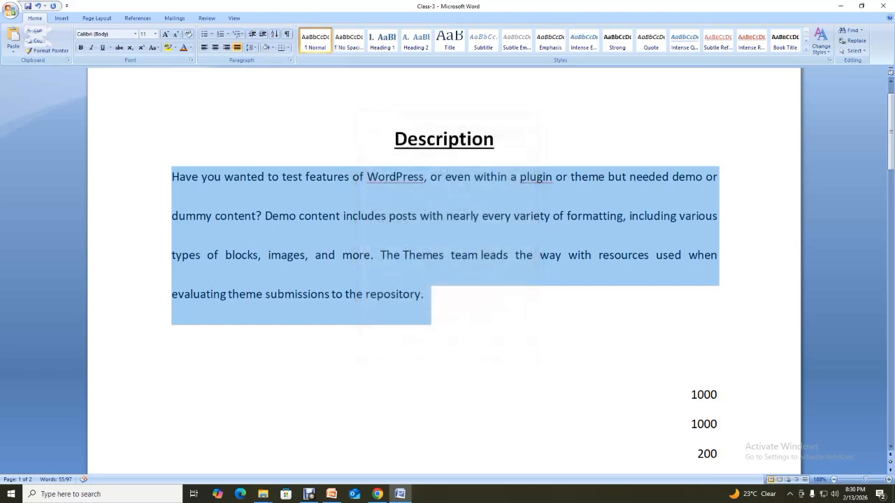
{"action": "left_click", "coordinate": [327, 178]}
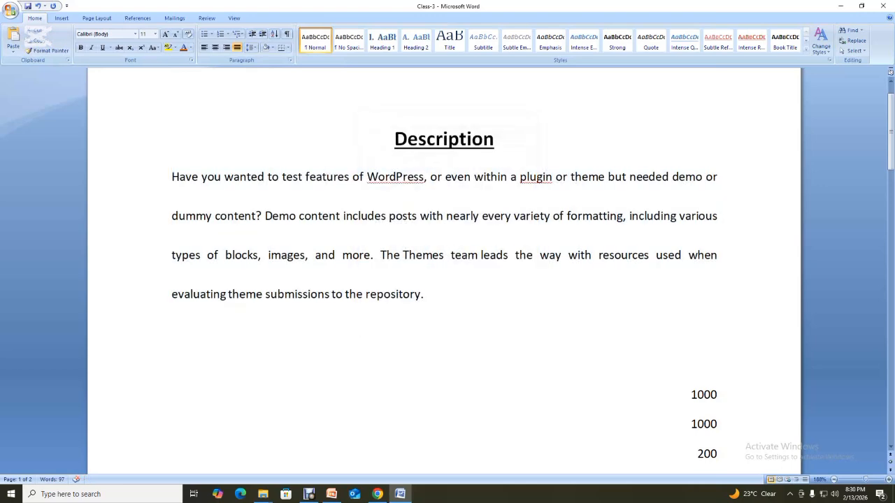
- Preview a light green shading on the paragraph under Description without applying it
{"action": "left_click_drag", "start_coordinate": [172, 177], "coordinate": [428, 296]}
{"action": "left_click_drag", "start_coordinate": [171, 177], "coordinate": [306, 177]}
{"action": "left_click", "coordinate": [344, 216]}
{"action": "left_click", "coordinate": [272, 47]}
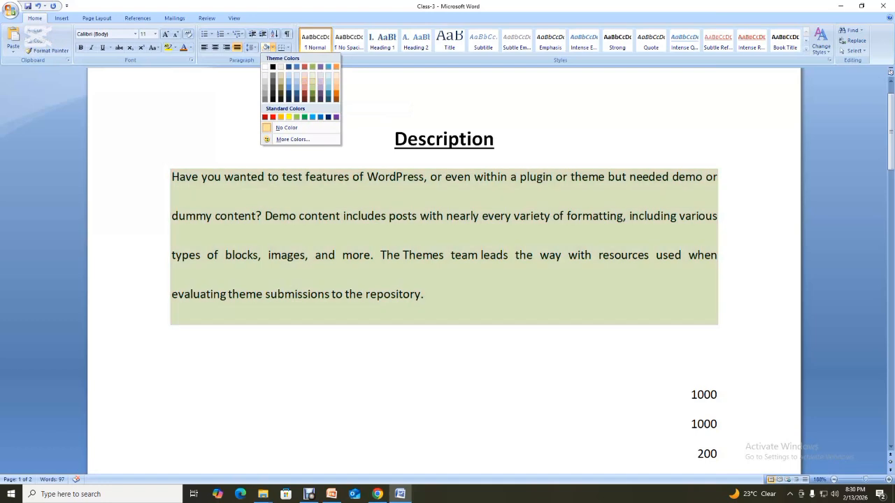
{"action": "left_click", "coordinate": [339, 177]}
- Preview a bright green text highlight on "Have you wanted to test features of WordPress," without applying it
{"action": "left_click_drag", "start_coordinate": [430, 177], "coordinate": [171, 177]}
{"action": "left_click", "coordinate": [174, 47]}
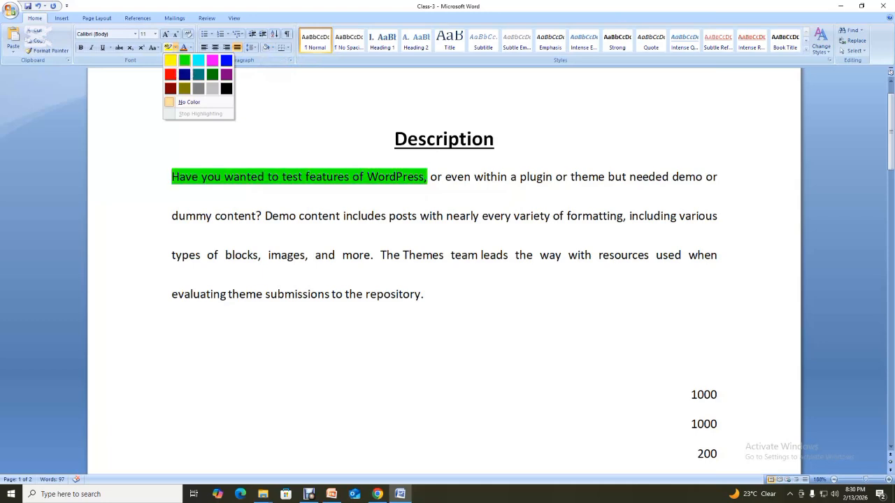
{"action": "left_click", "coordinate": [400, 255]}
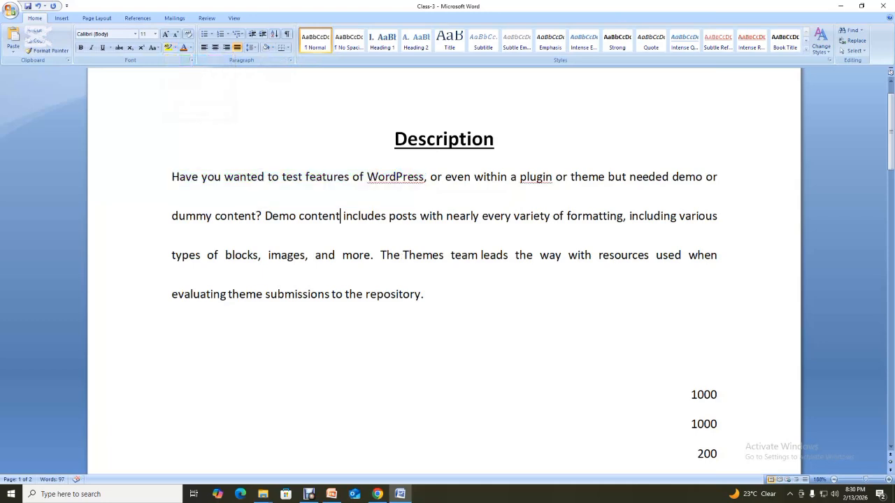
- Shade the paragraph under Description light blue and the Description heading a slightly darker blue
{"action": "left_click", "coordinate": [272, 47]}
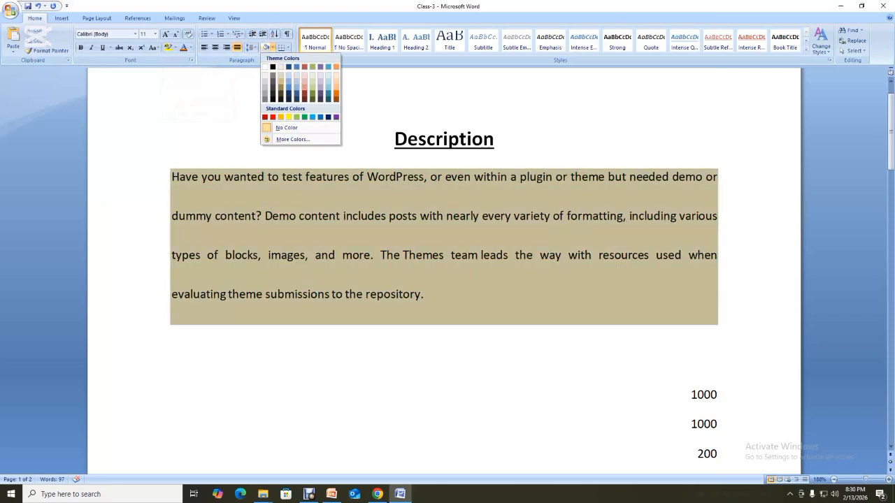
{"action": "left_click", "coordinate": [341, 216]}
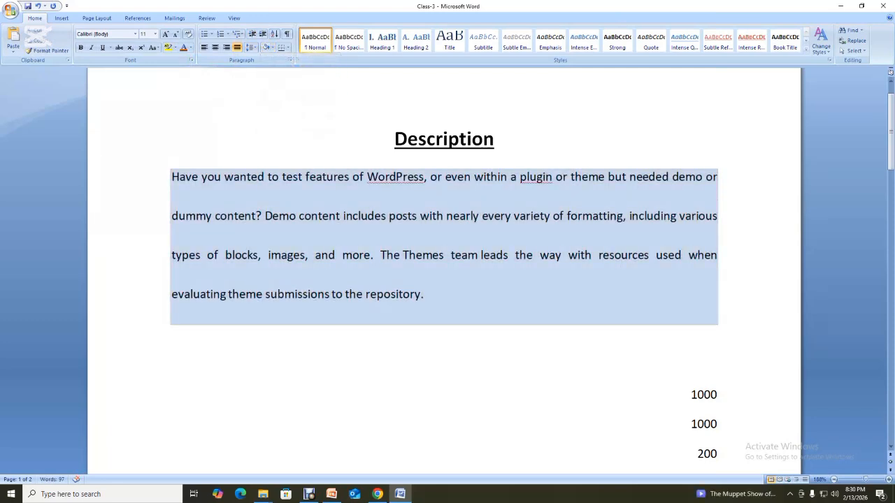
{"action": "left_click", "coordinate": [426, 138]}
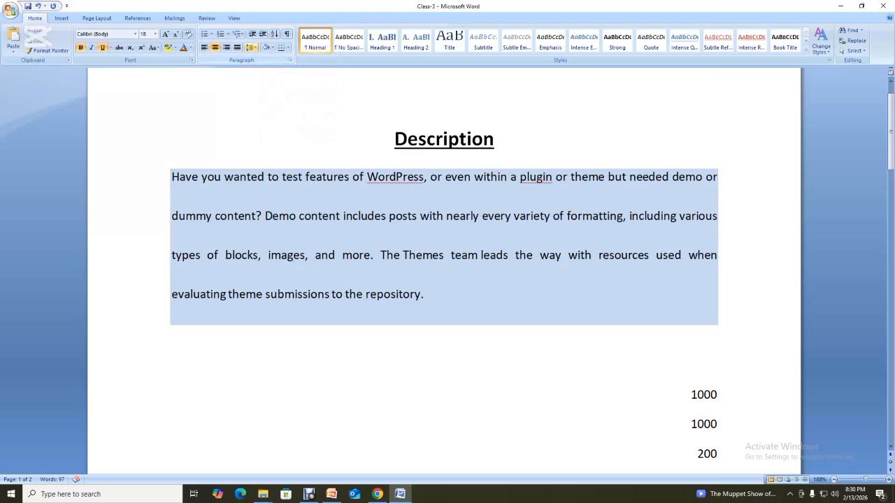
{"action": "left_click", "coordinate": [272, 47]}
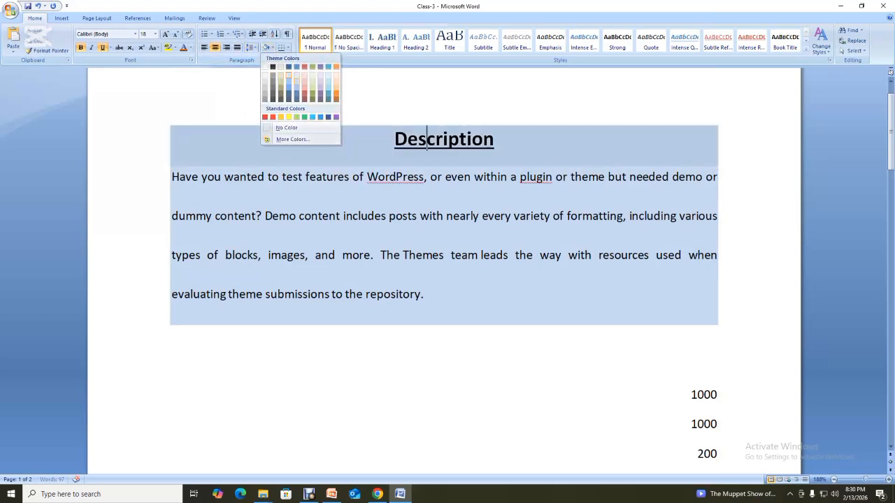
{"action": "key", "text": "Escape"}
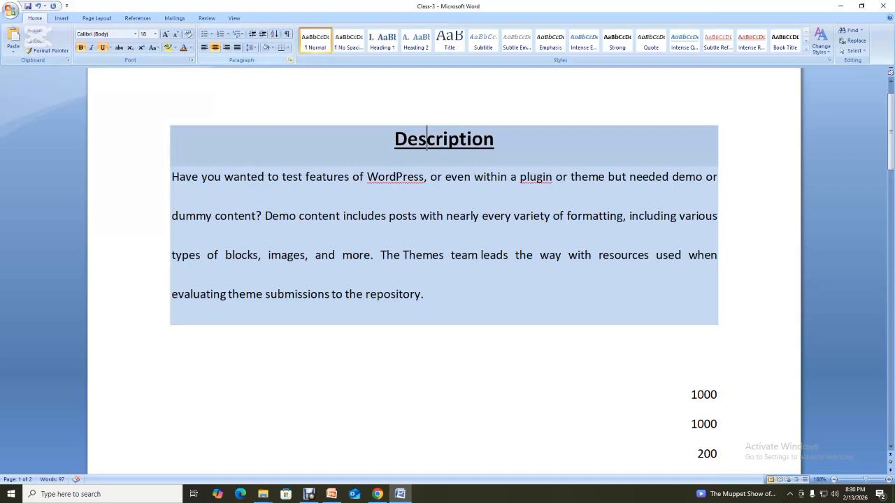
- Examine the available border types for the blank line below the shaded paragraph
{"action": "left_click", "coordinate": [172, 347]}
{"action": "left_click", "coordinate": [288, 48]}
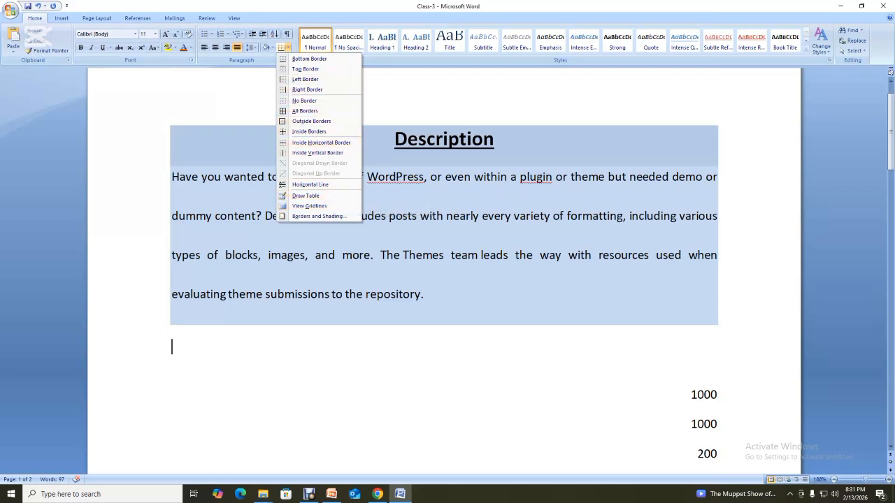
{"action": "left_click", "coordinate": [61, 17]}
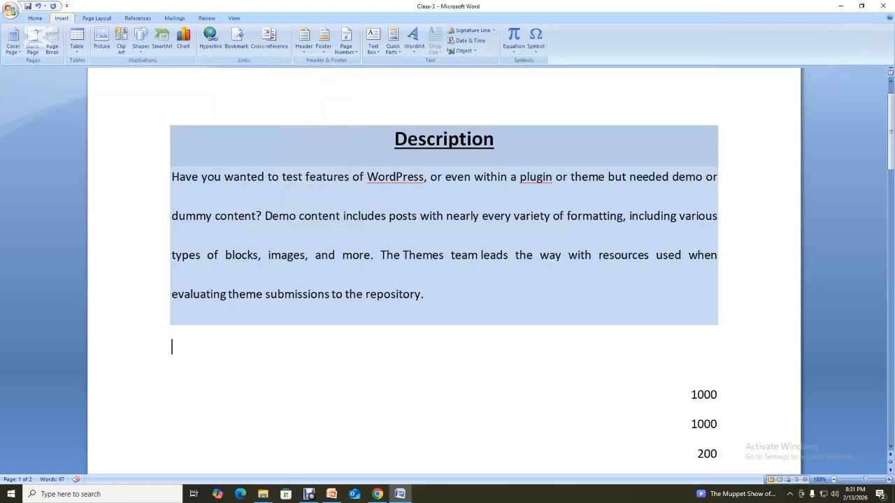
{"action": "left_click", "coordinate": [34, 18]}
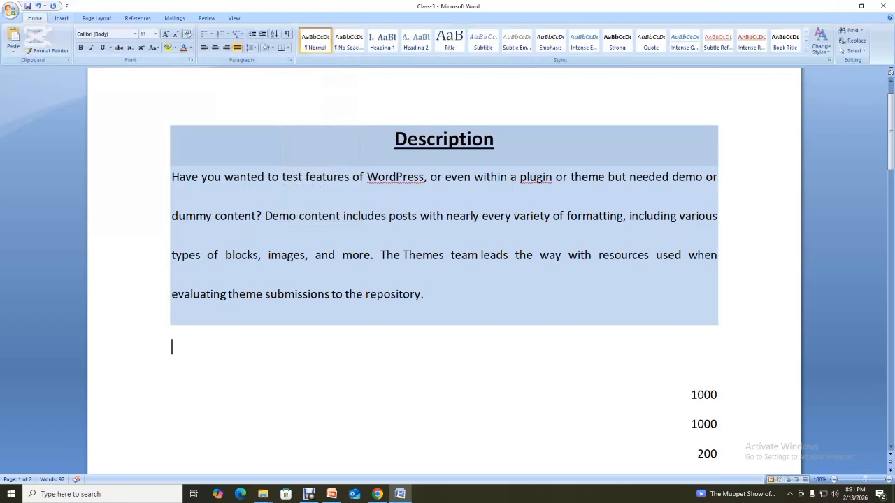